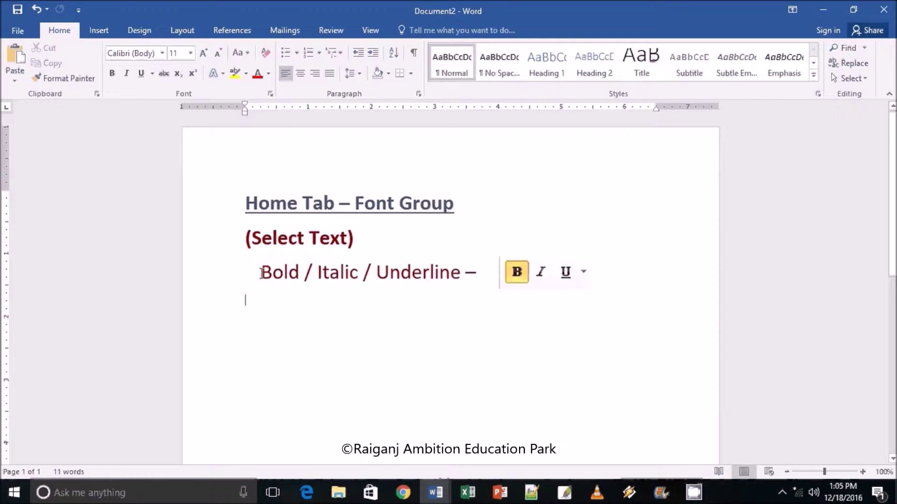
# Step: Select the word 'Bold' and make it bold, toggling bold off and back on
pyautogui.moveTo(261, 272); pyautogui.dragTo(300, 276)
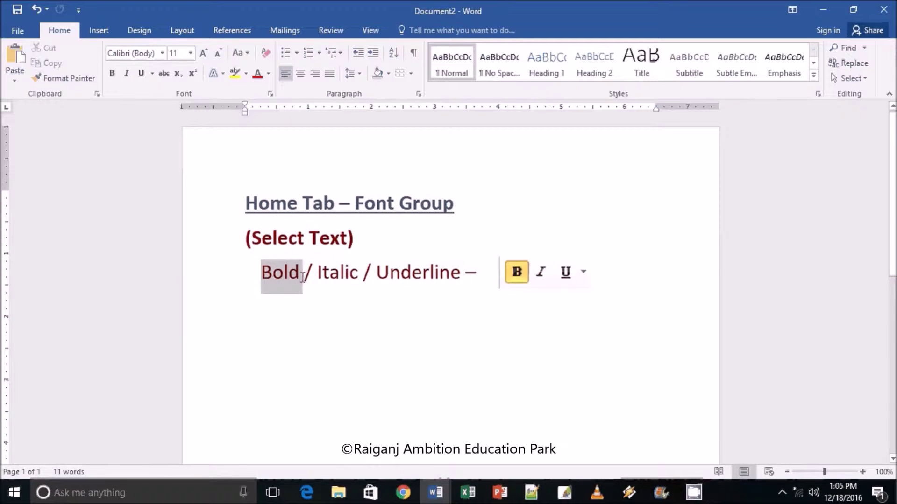
pyautogui.moveTo(302, 276); pyautogui.dragTo(306, 277)
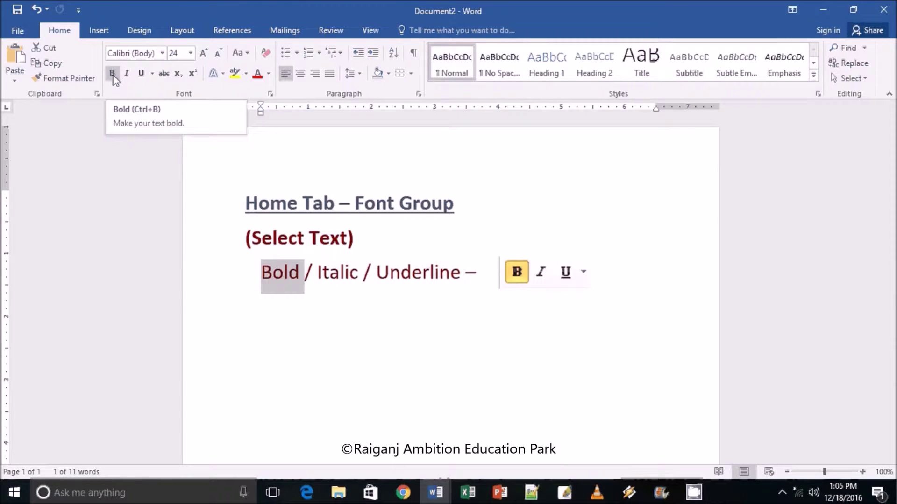
pyautogui.click(113, 75)
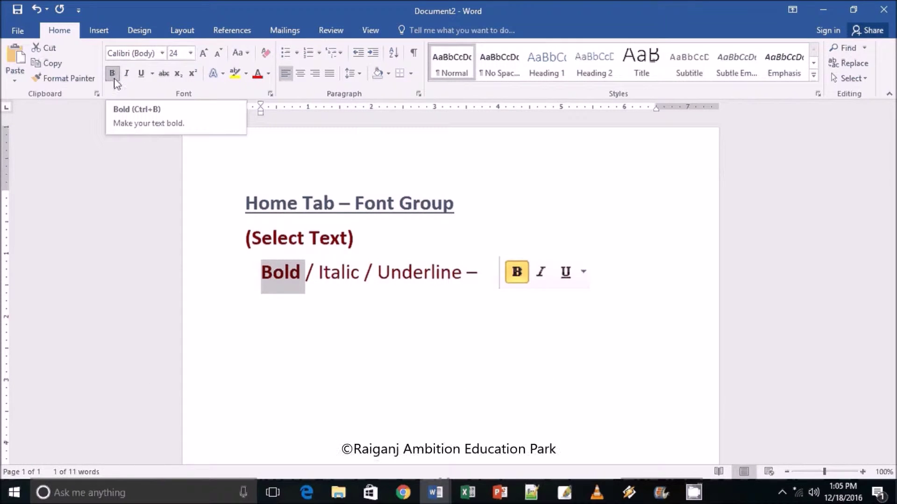
pyautogui.click(112, 75)
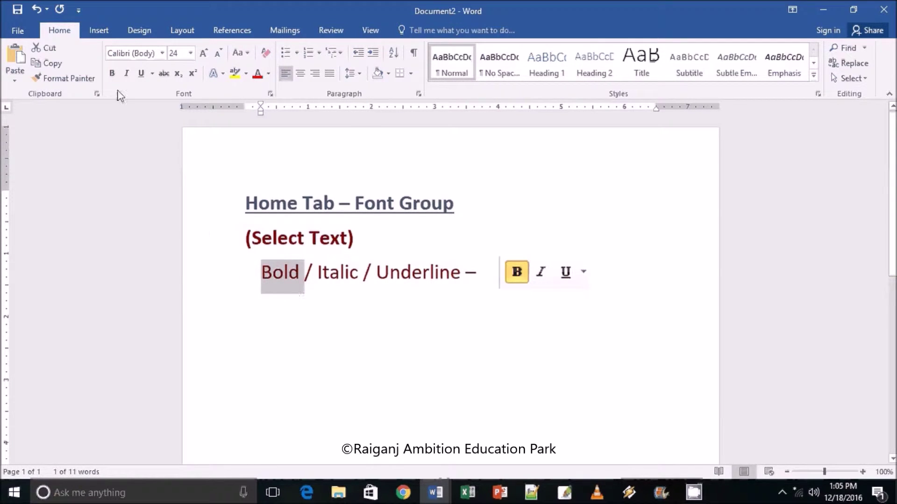
pyautogui.click(113, 75)
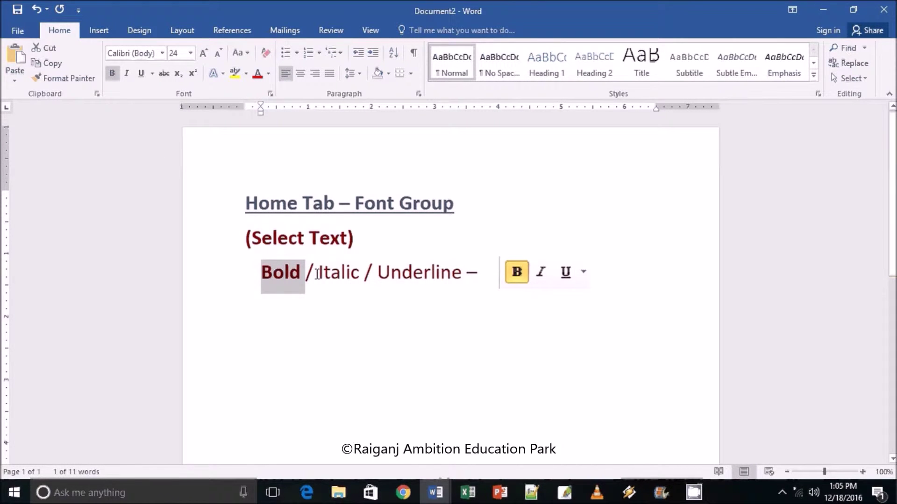
# Step: Italicize the word 'Italic', toggling italics off and on, then select 'Underline'
pyautogui.moveTo(317, 273); pyautogui.dragTo(331, 272)
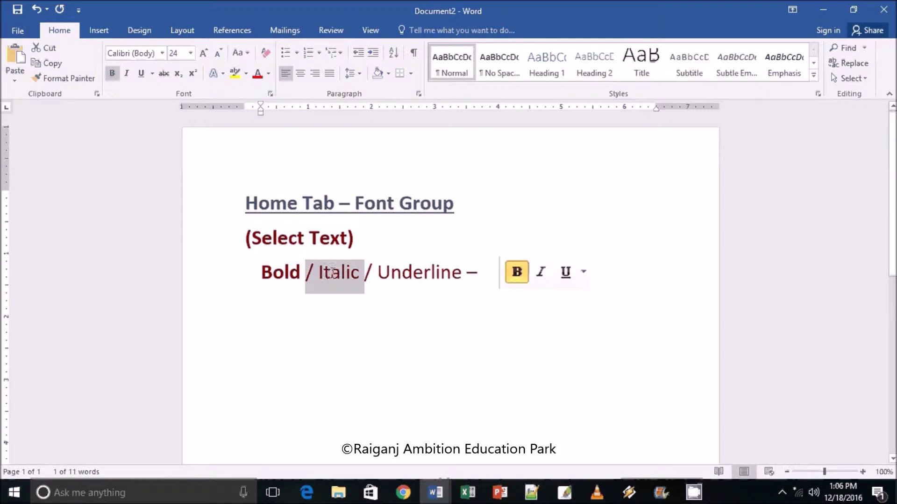
pyautogui.press('Down')
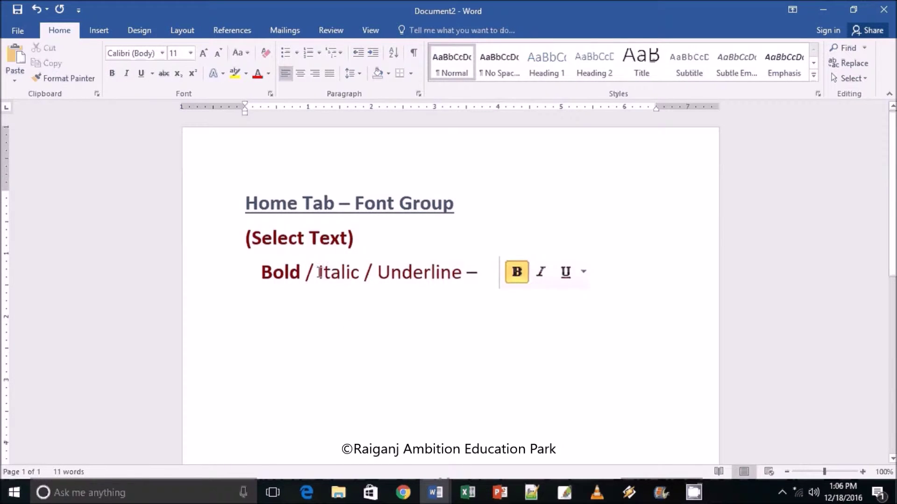
pyautogui.moveTo(318, 272); pyautogui.dragTo(361, 274)
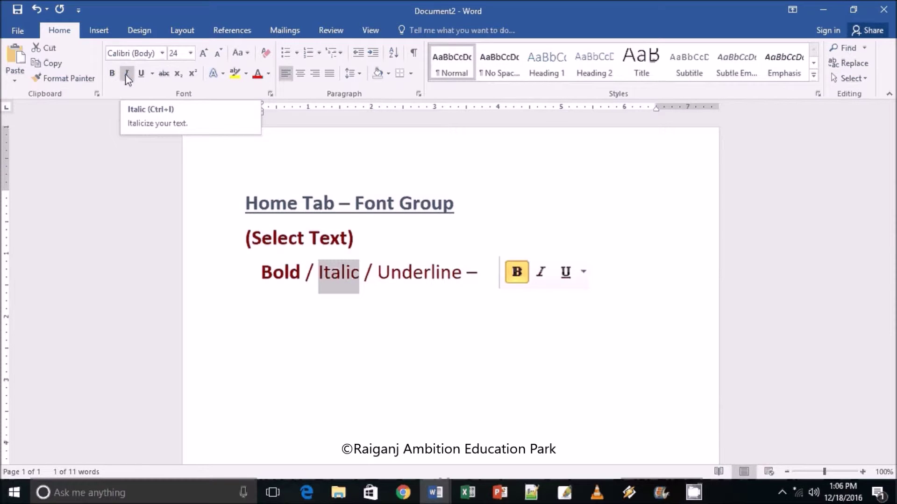
pyautogui.click(126, 74)
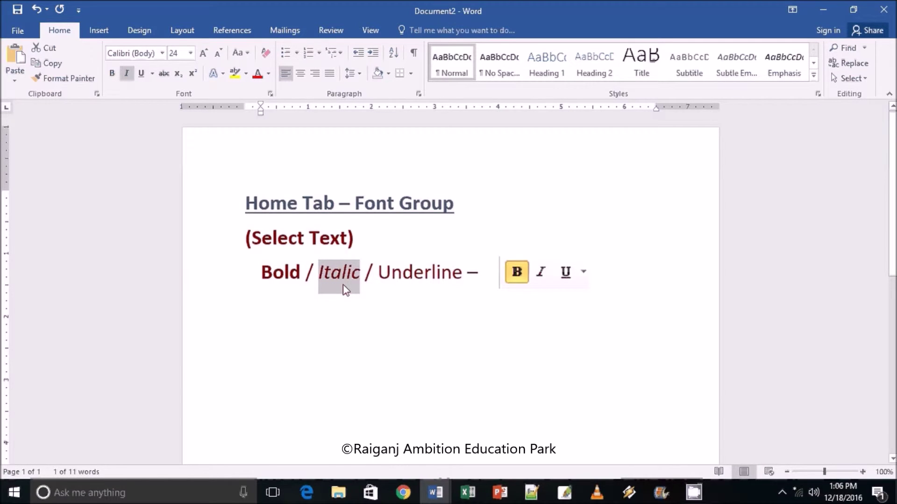
pyautogui.click(127, 75)
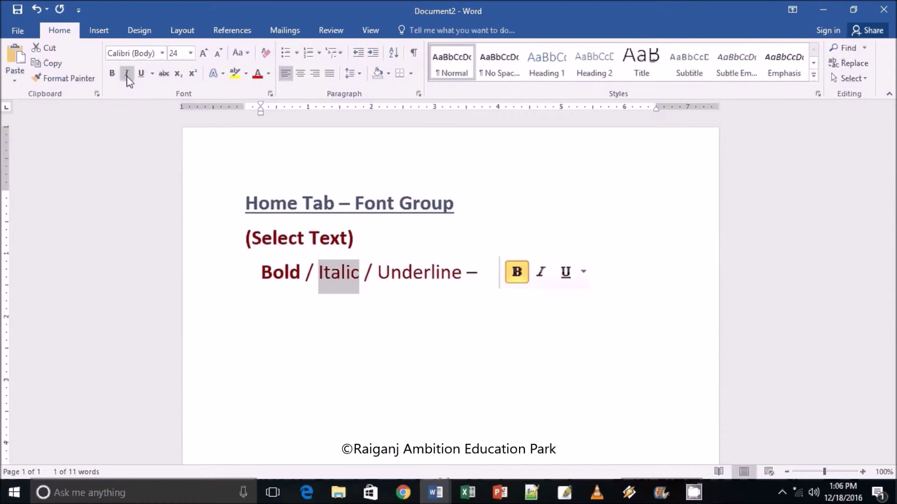
pyautogui.click(127, 75)
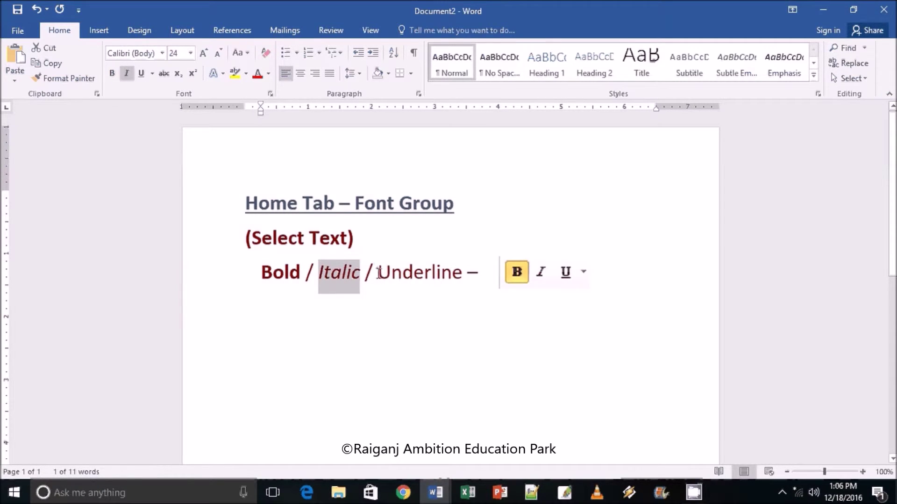
pyautogui.moveTo(378, 273); pyautogui.dragTo(470, 272)
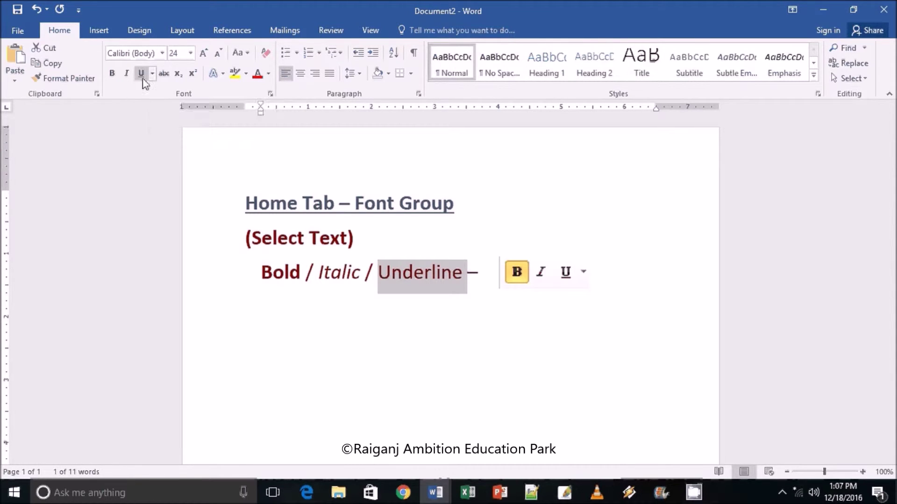
# Step: Underline the word 'Underline' and switch its underline style to the wavy line
pyautogui.click(141, 75)
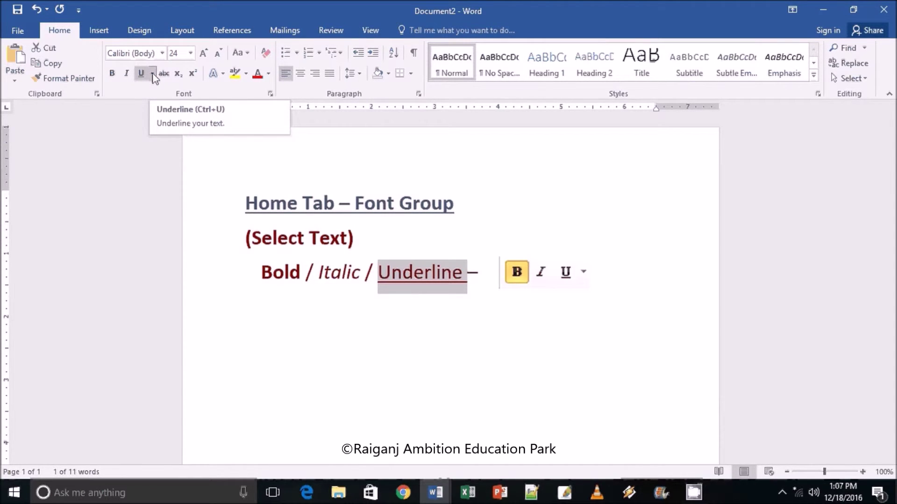
pyautogui.click(153, 73)
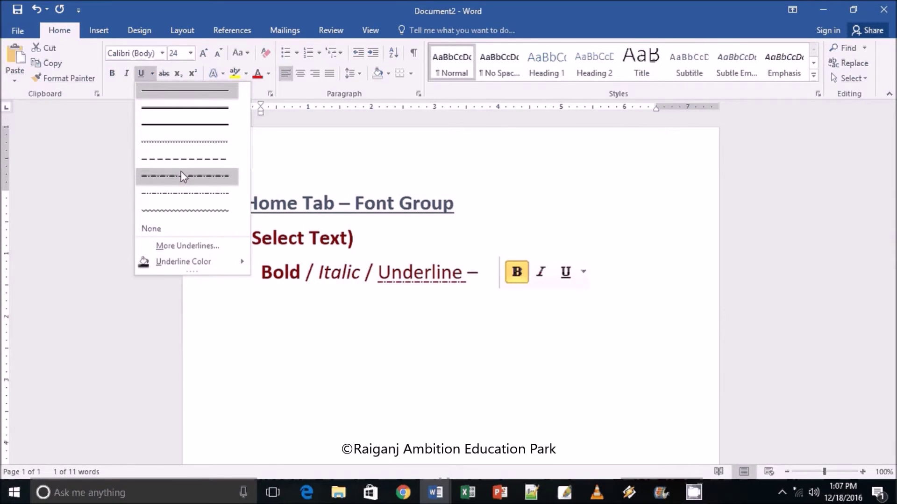
pyautogui.click(186, 214)
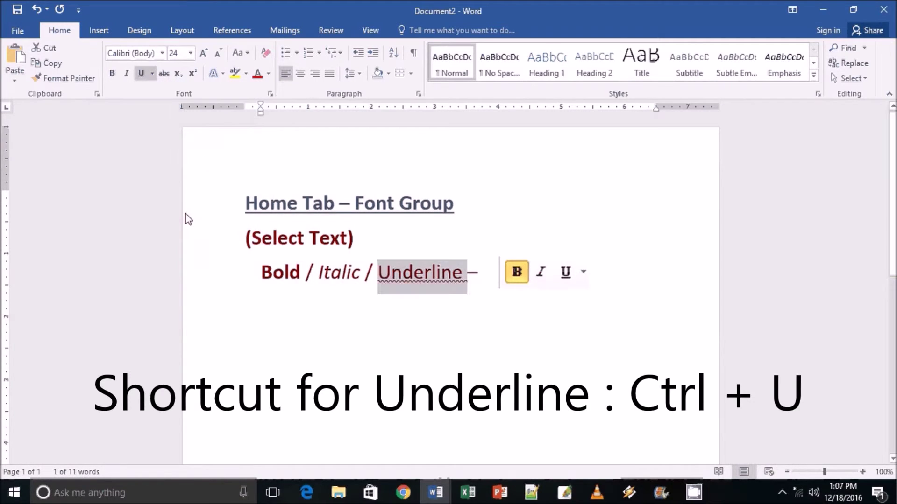
pyautogui.click(448, 289)
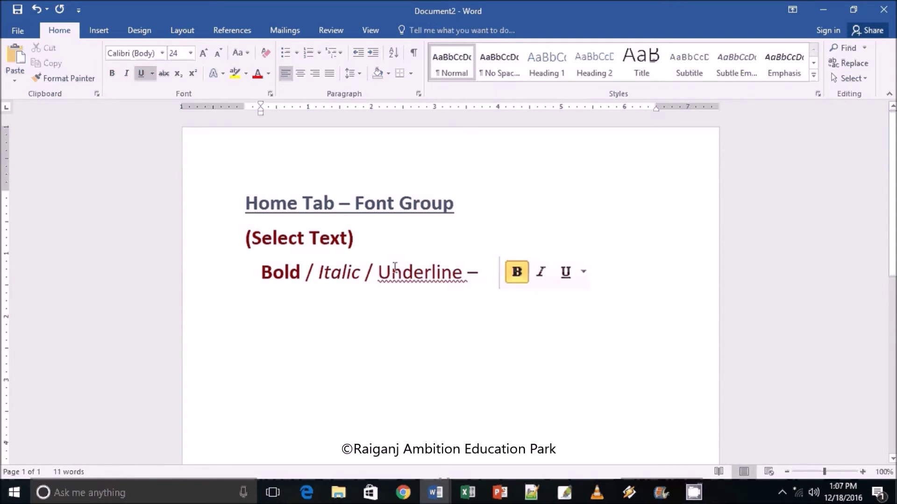
# Step: Recolour the wavy underline beneath 'Underline' to the dark blue standard colour
pyautogui.moveTo(380, 273); pyautogui.dragTo(472, 275)
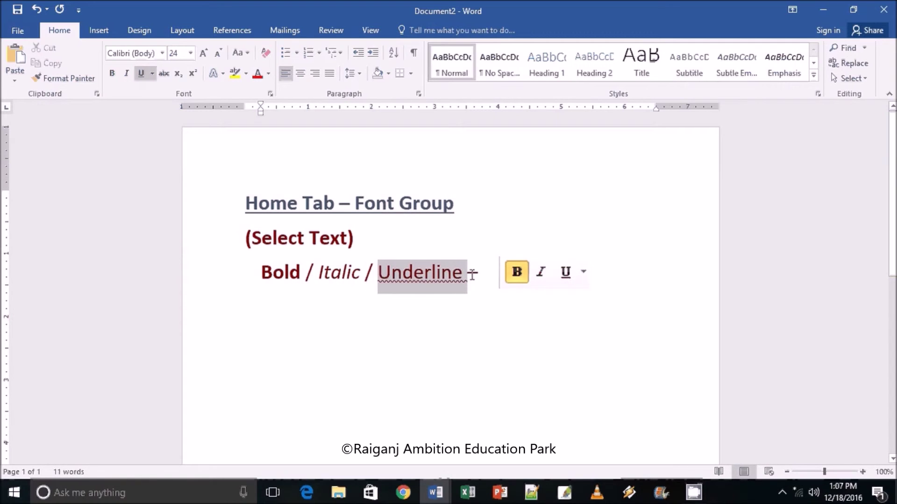
pyautogui.click(153, 74)
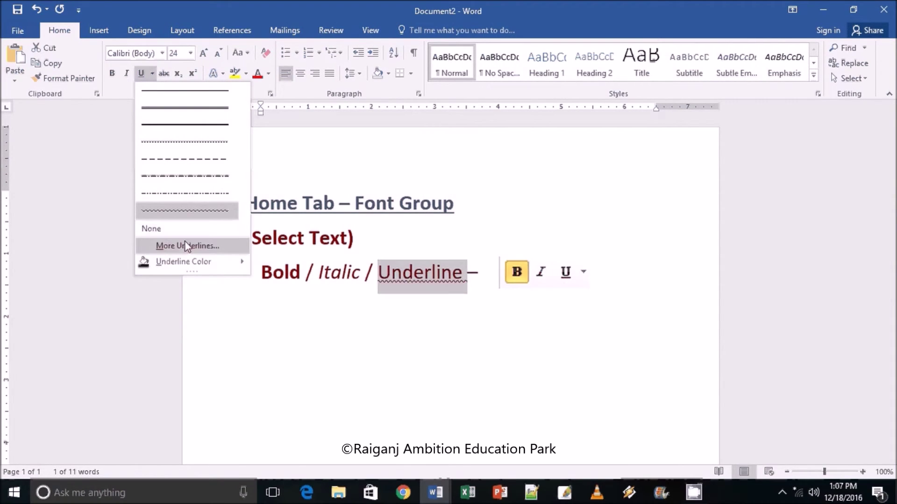
pyautogui.moveTo(183, 262)
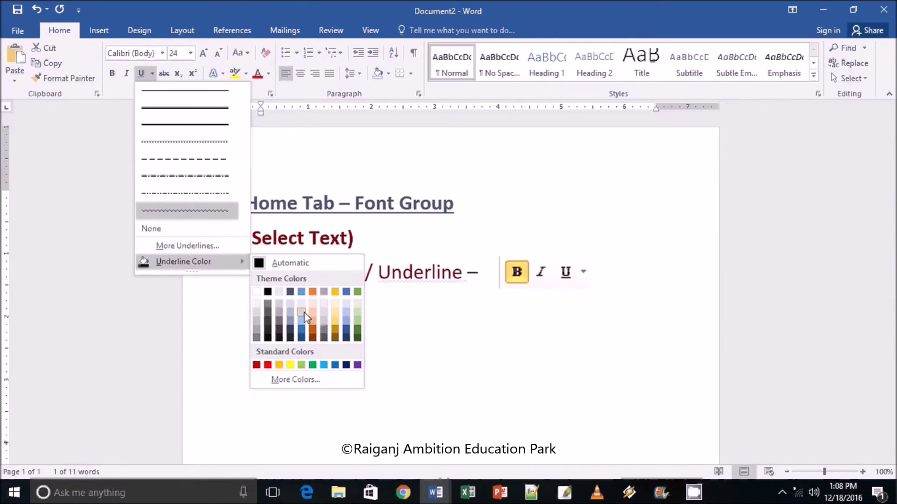
pyautogui.click(346, 365)
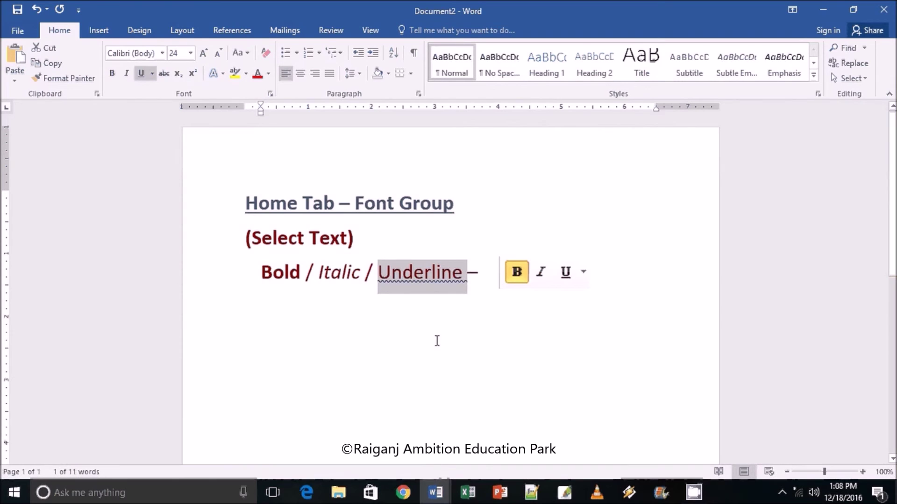